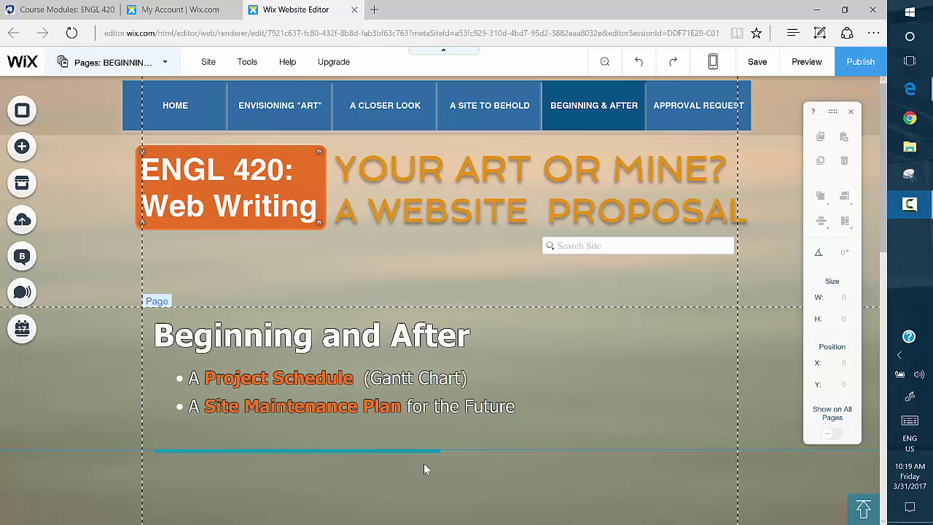
# Open the Add panel's Strip category to see the available strip designs
pyautogui.scroll(-1, 430, 452)
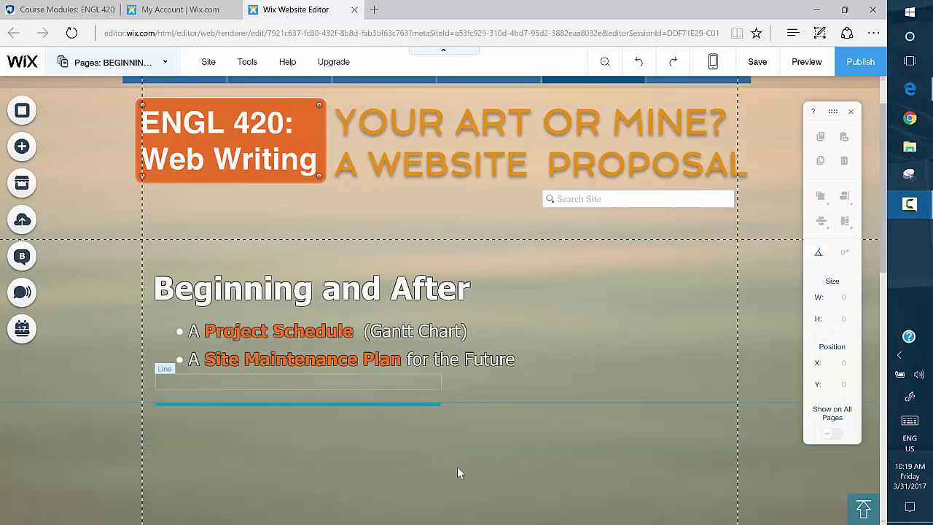
pyautogui.scroll(-2, 458, 467)
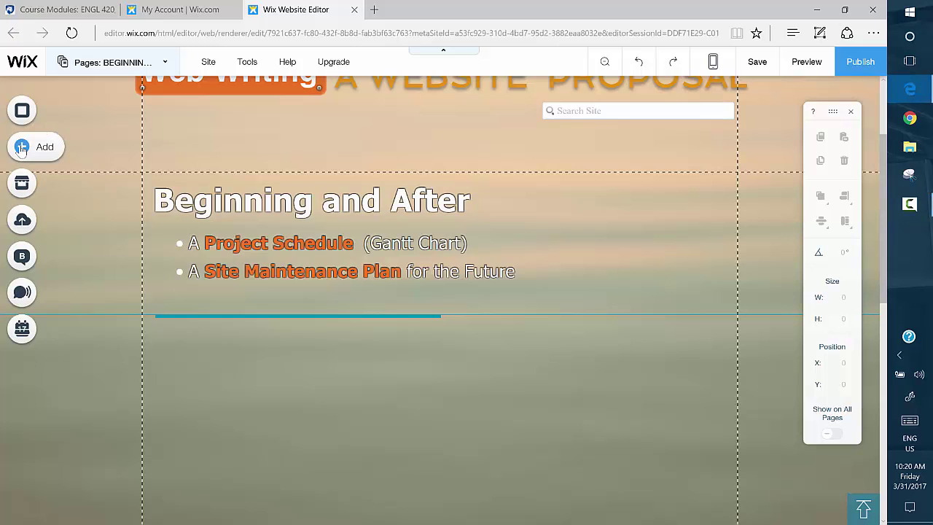
pyautogui.click(22, 148)
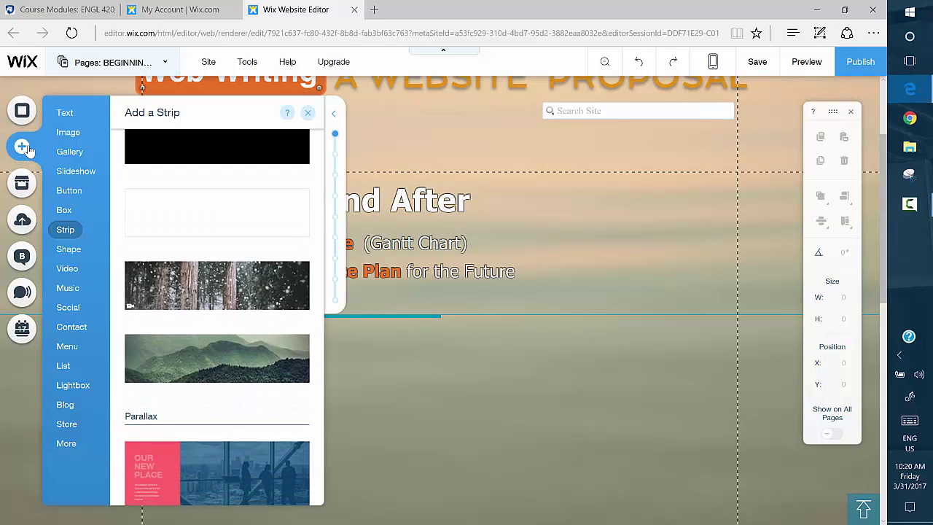
pyautogui.moveTo(66, 180)
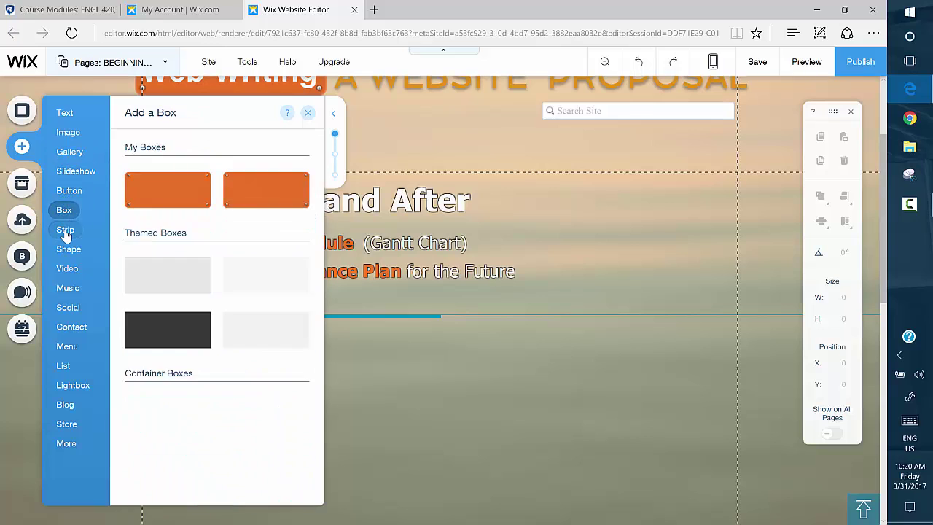
pyautogui.moveTo(65, 233)
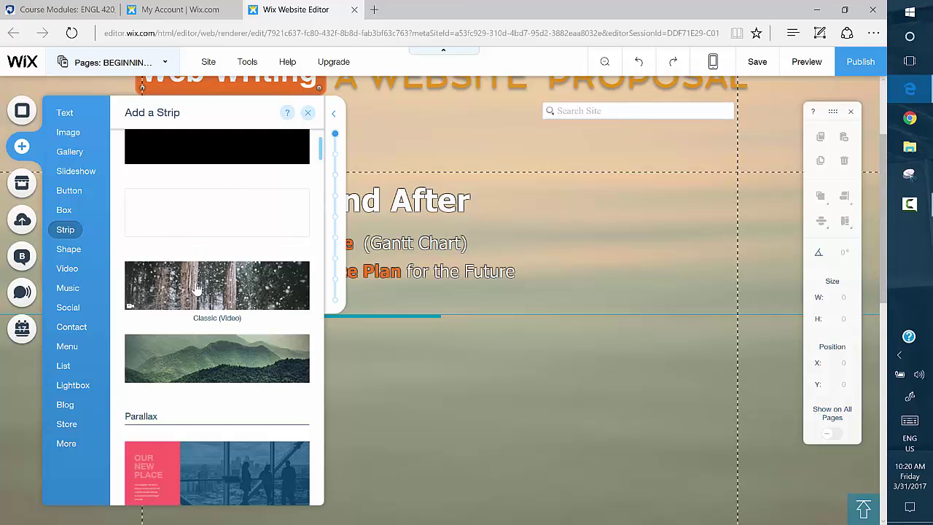
# Browse the strip thumbnails and return to the Classic section
pyautogui.scroll(-1, 196, 290)
pyautogui.scroll(-5, 195, 290)
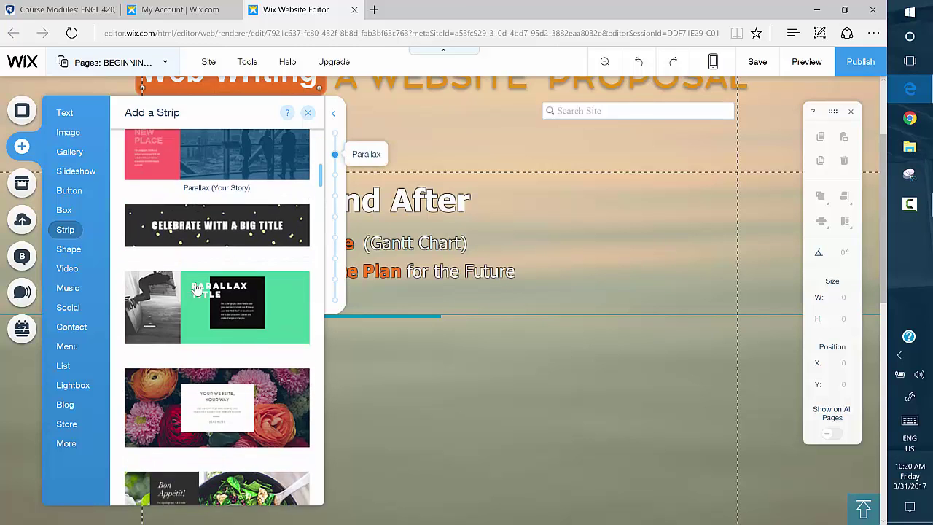
pyautogui.scroll(-1, 196, 289)
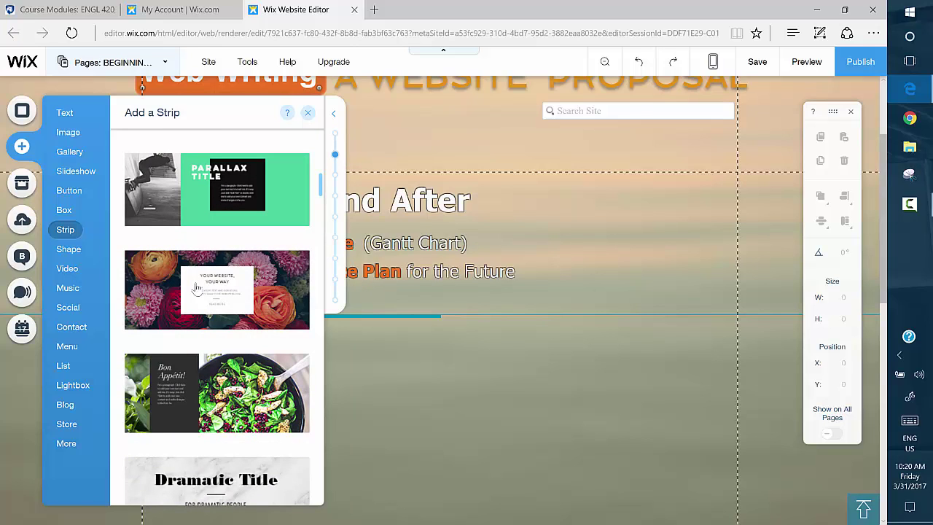
pyautogui.scroll(-3, 195, 350)
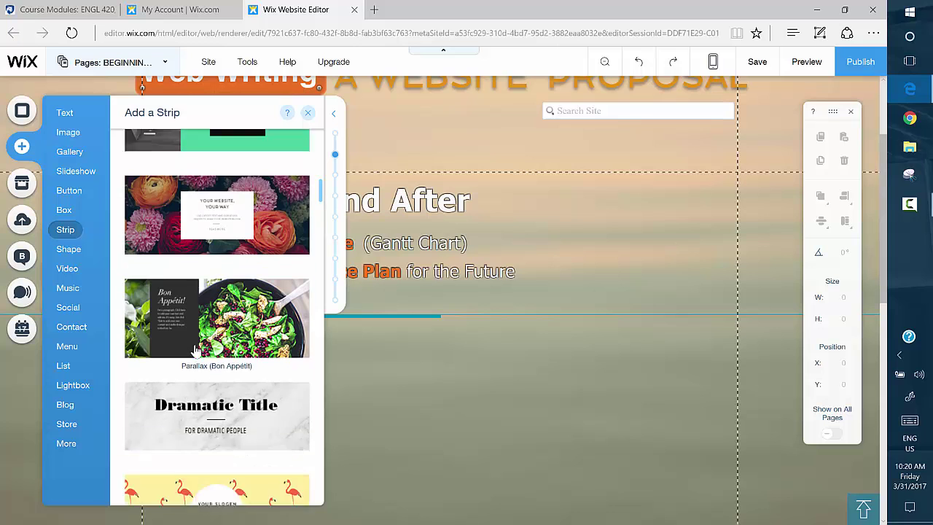
pyautogui.scroll(-9, 195, 350)
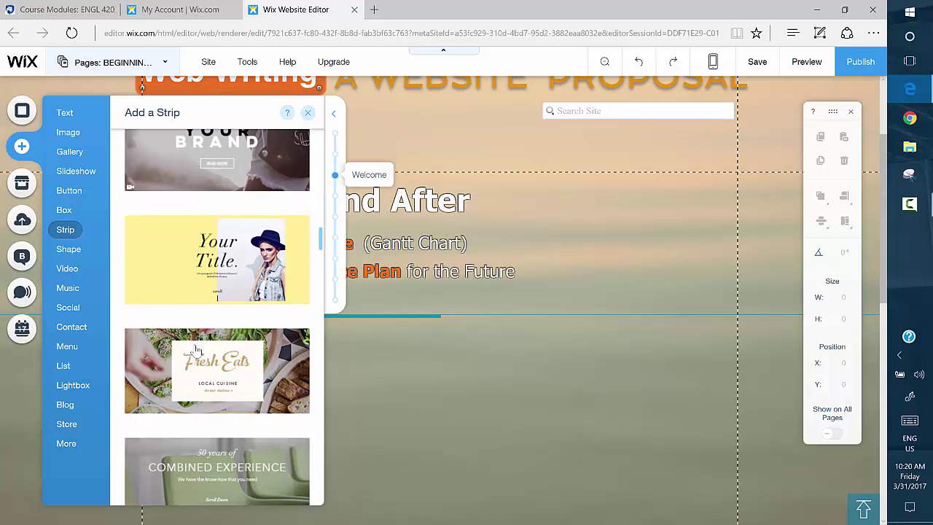
pyautogui.scroll(-2, 195, 350)
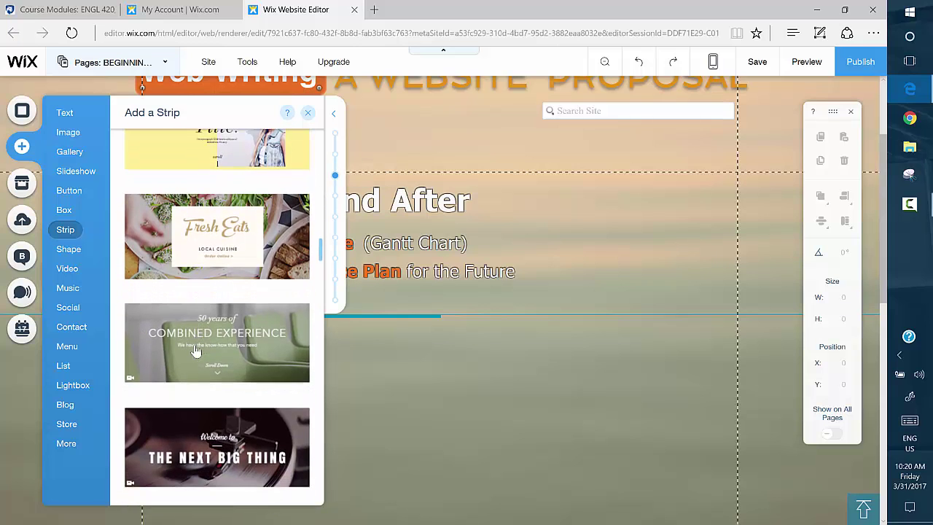
pyautogui.scroll(8, 196, 351)
pyautogui.scroll(15, 195, 350)
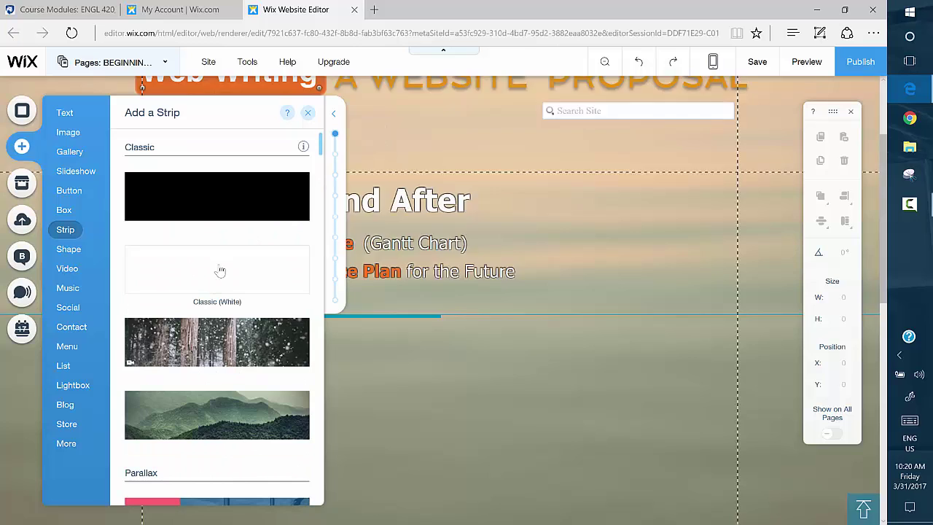
# Add the Classic white strip and move it up to sit directly below the Beginning and After section
pyautogui.click(220, 271)
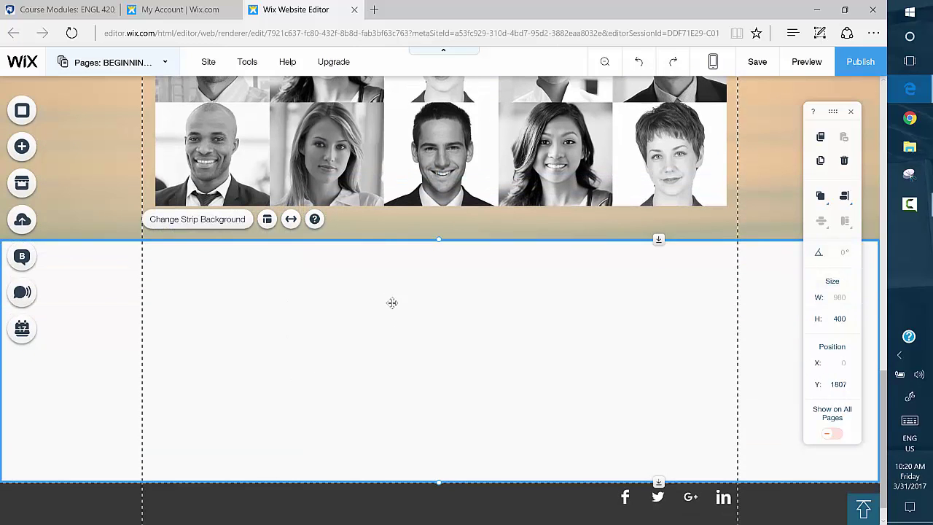
pyautogui.moveTo(378, 240); pyautogui.dragTo(408, 94)
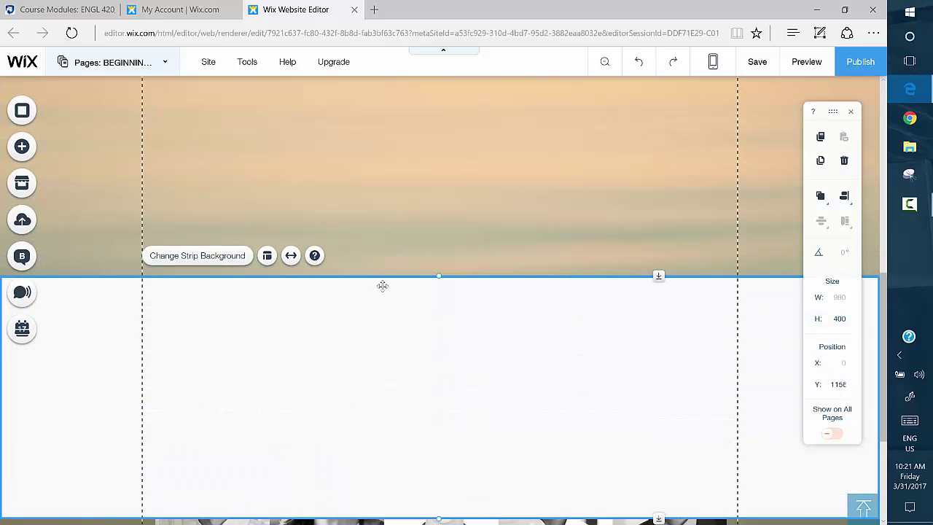
pyautogui.moveTo(386, 280); pyautogui.dragTo(426, 88)
pyautogui.scroll(3, 421, 277)
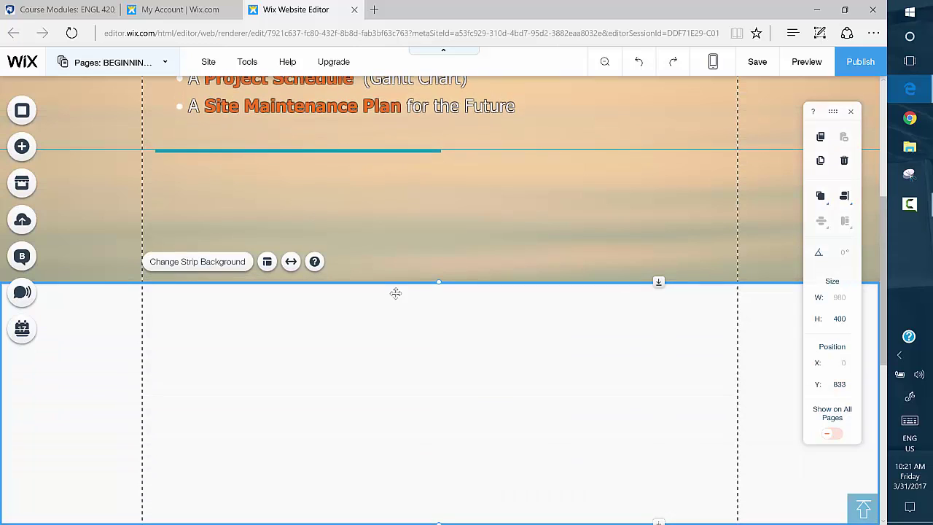
pyautogui.moveTo(399, 284); pyautogui.dragTo(419, 207)
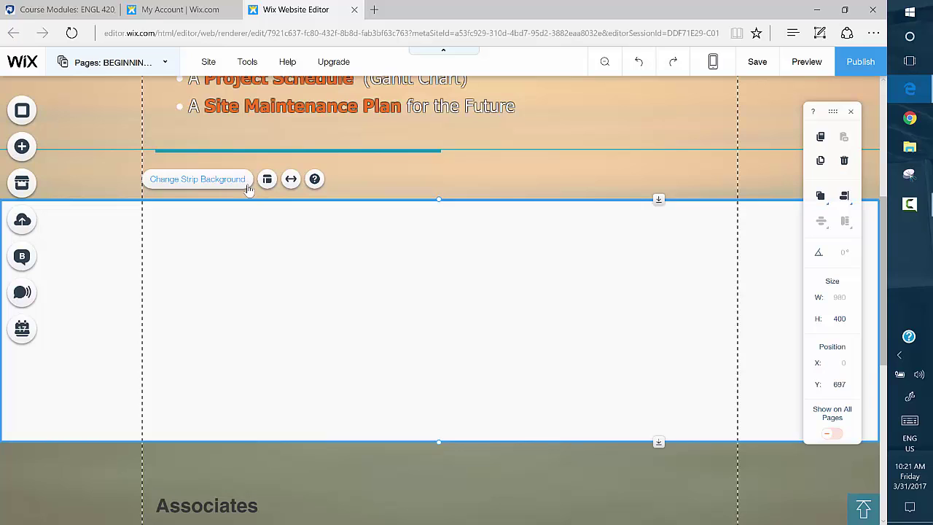
pyautogui.click(219, 182)
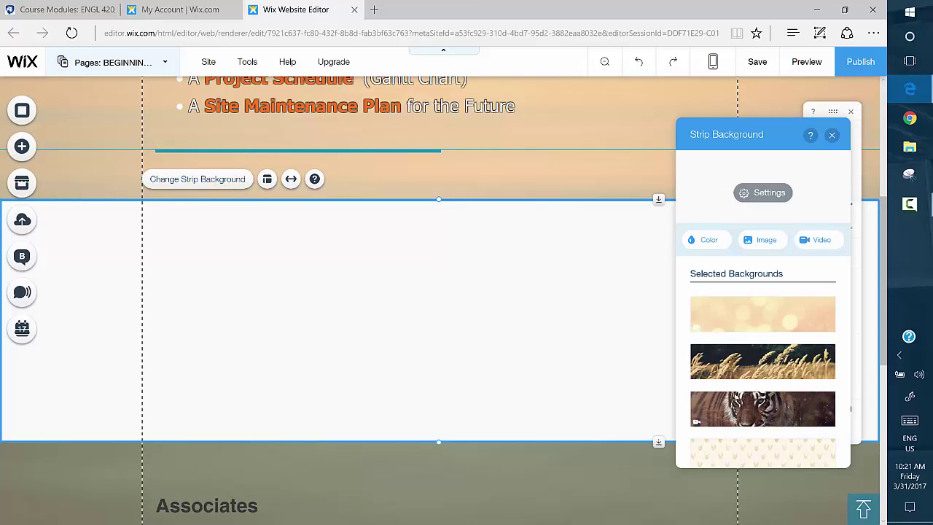
pyautogui.moveTo(740, 332)
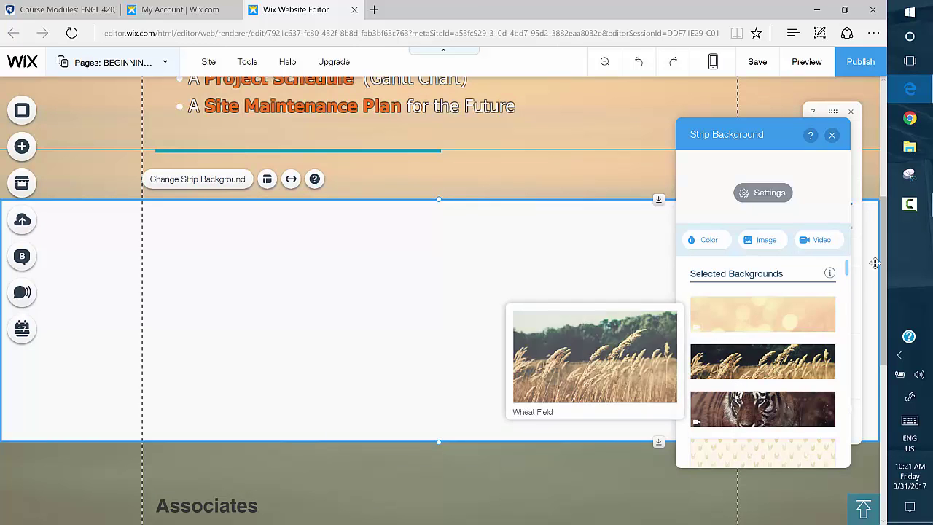
pyautogui.moveTo(847, 267); pyautogui.dragTo(847, 347)
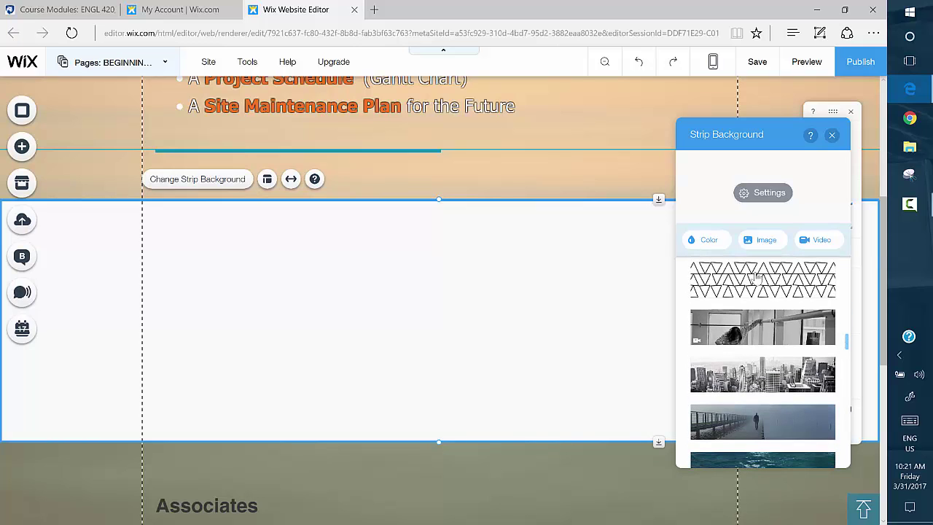
pyautogui.click(709, 246)
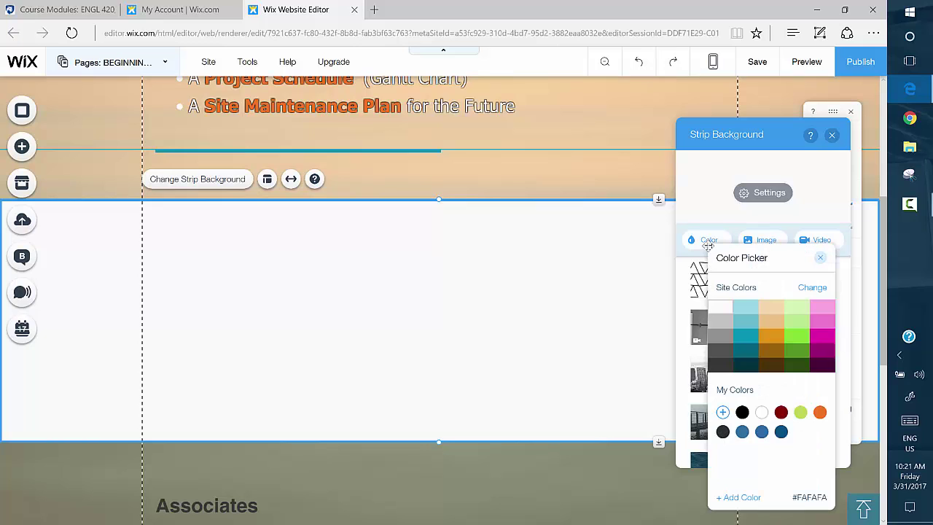
pyautogui.click(739, 310)
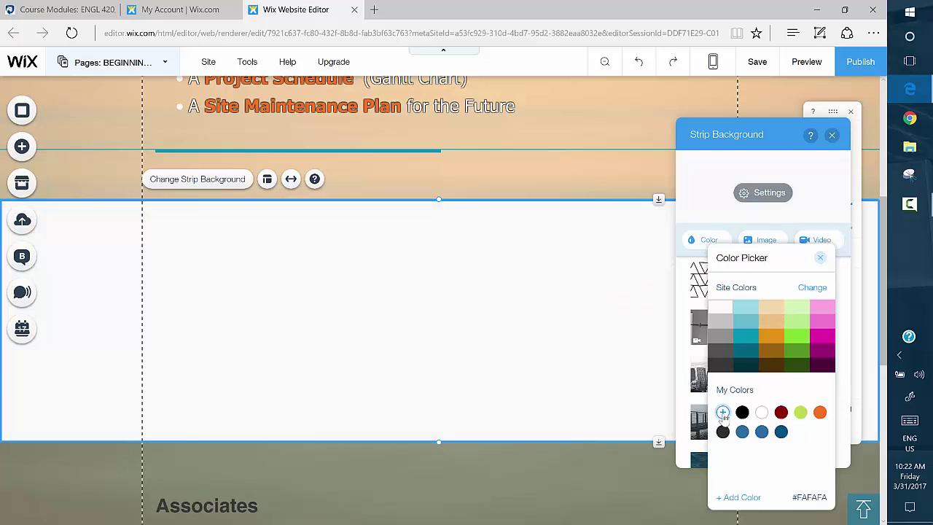
pyautogui.click(722, 413)
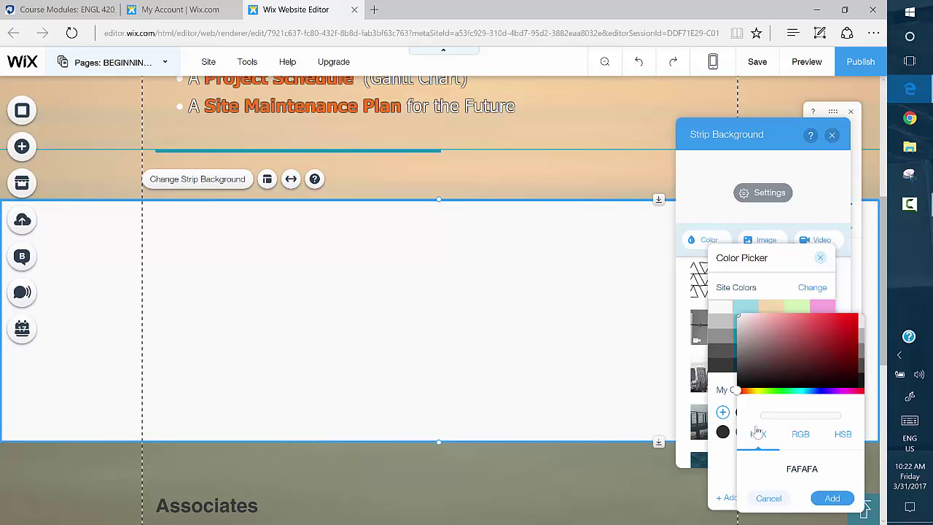
pyautogui.click(768, 498)
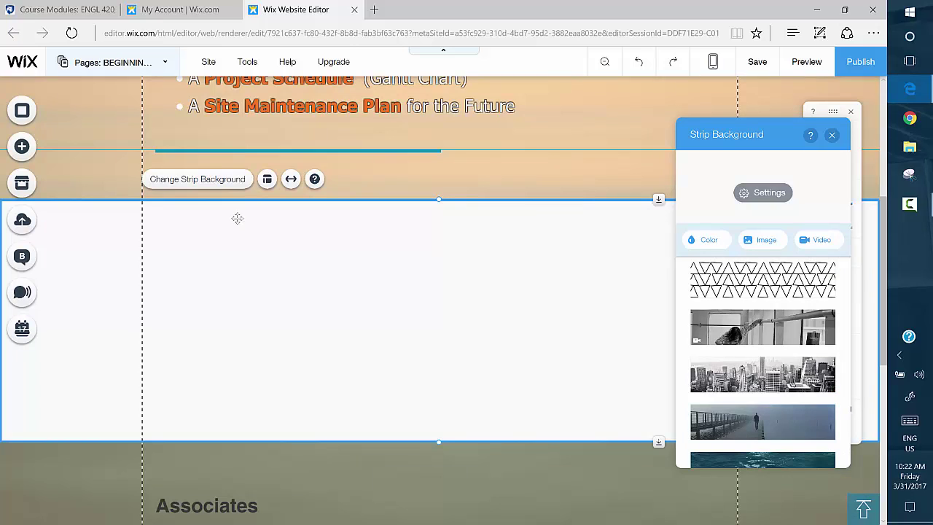
# Add a second column via the strip's Layouts so it has two 490×400 columns, and select the left column
pyautogui.click(267, 180)
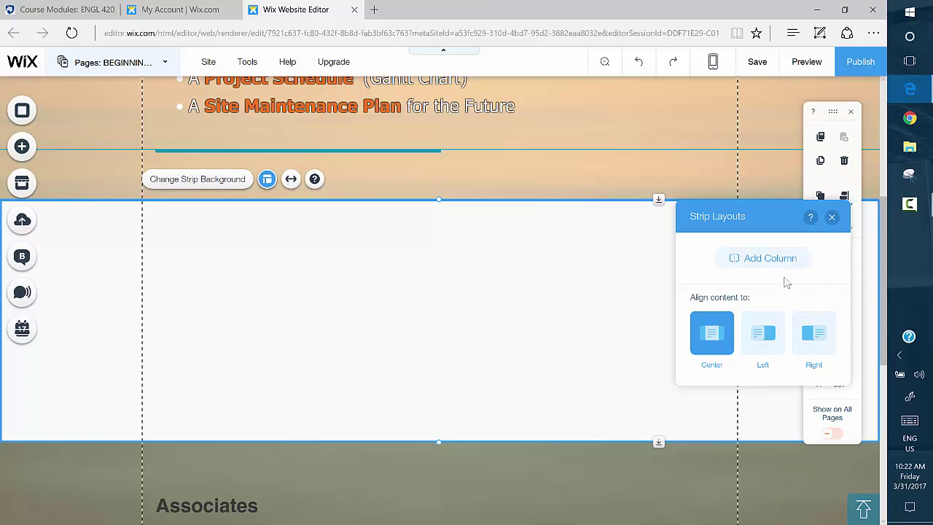
pyautogui.click(766, 261)
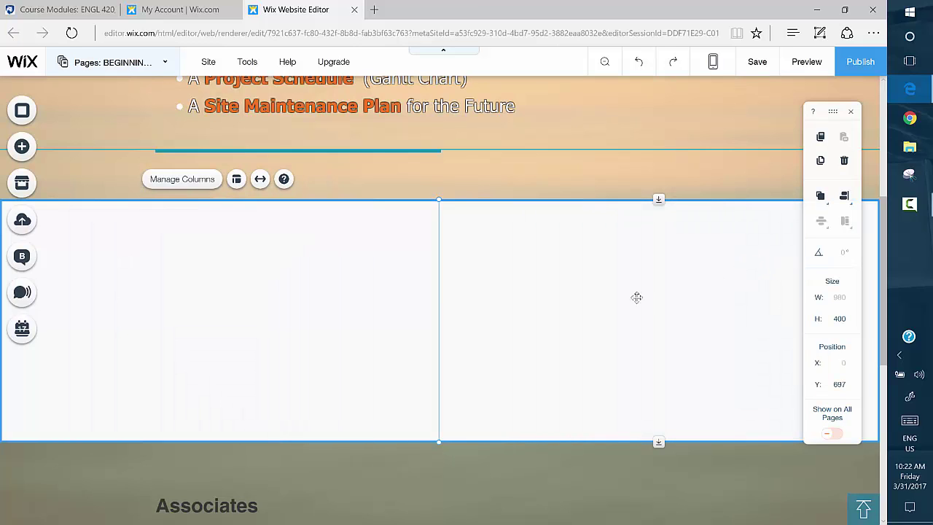
pyautogui.click(226, 303)
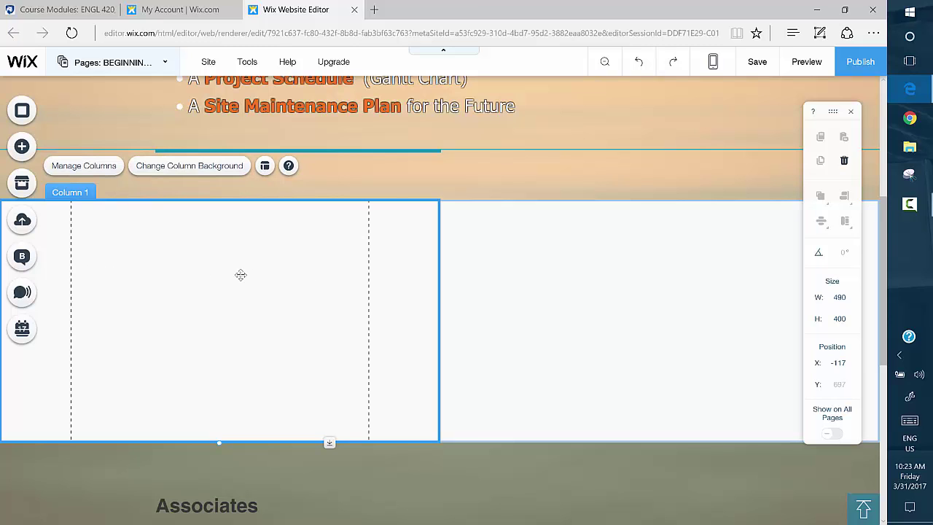
pyautogui.click(84, 165)
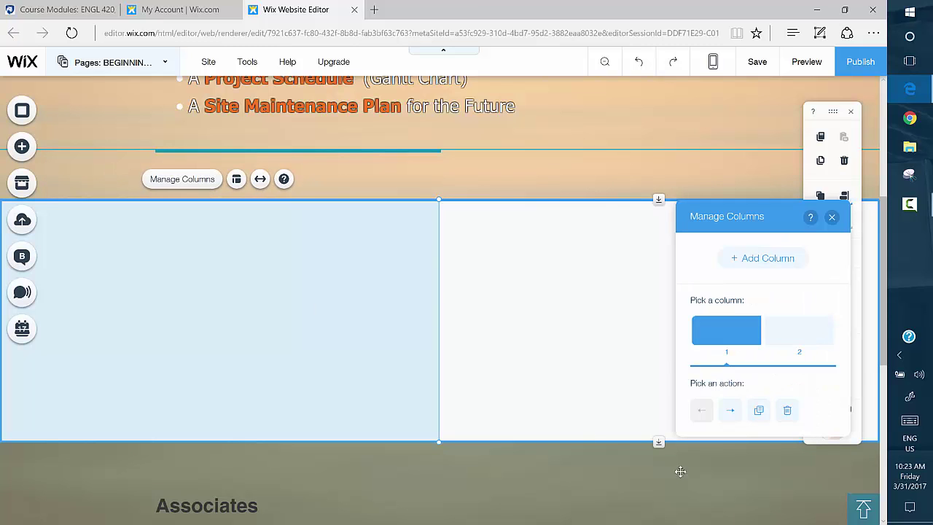
pyautogui.click(798, 339)
pyautogui.click(729, 340)
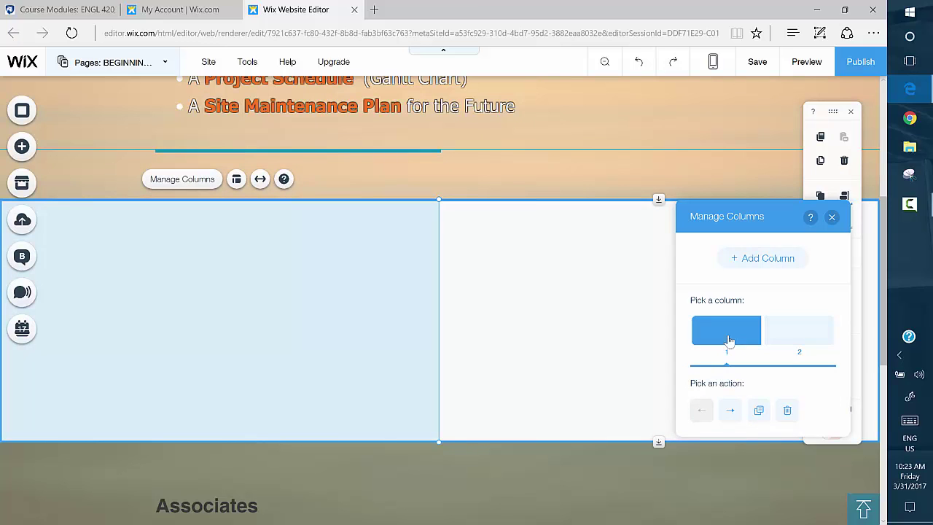
pyautogui.click(732, 411)
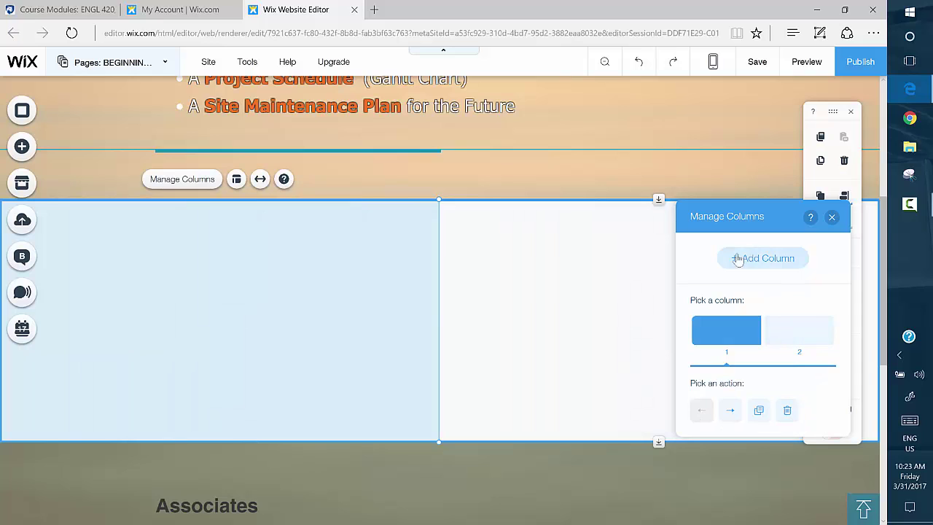
pyautogui.click(832, 218)
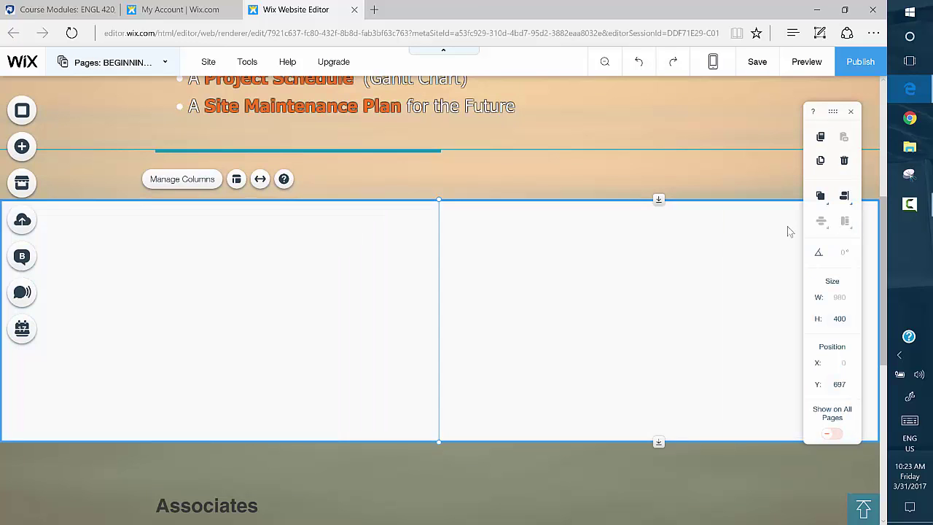
# Keep equal column proportions with 0 px spacing and padding, and resize the strip to 375 px tall
pyautogui.click(237, 182)
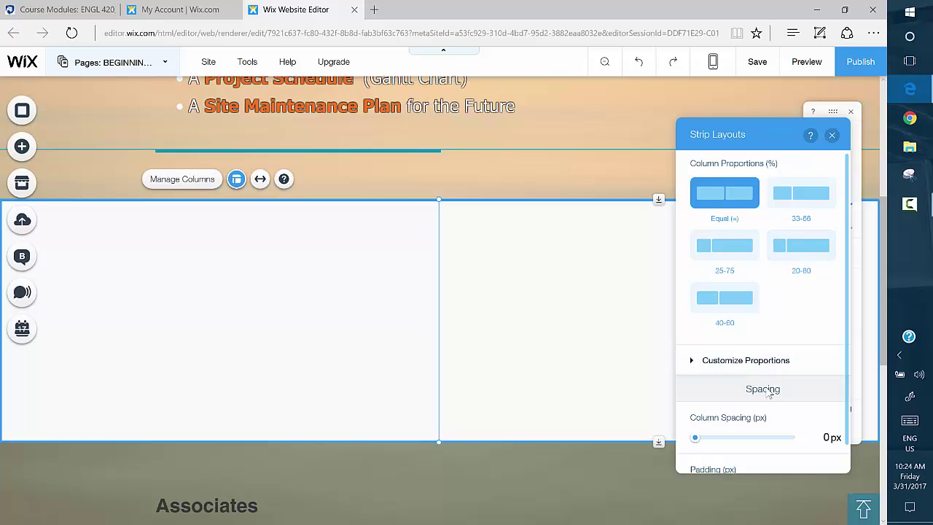
pyautogui.scroll(-1, 769, 330)
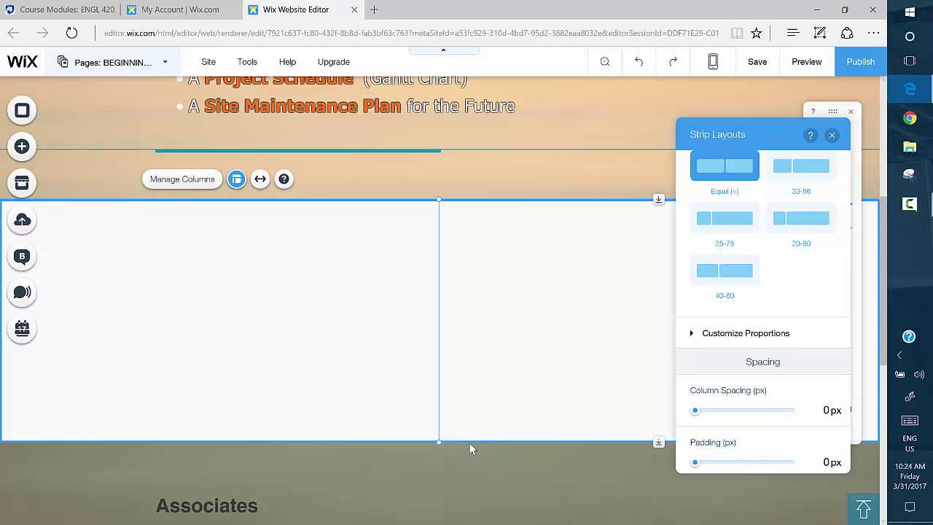
pyautogui.moveTo(468, 440); pyautogui.dragTo(479, 318)
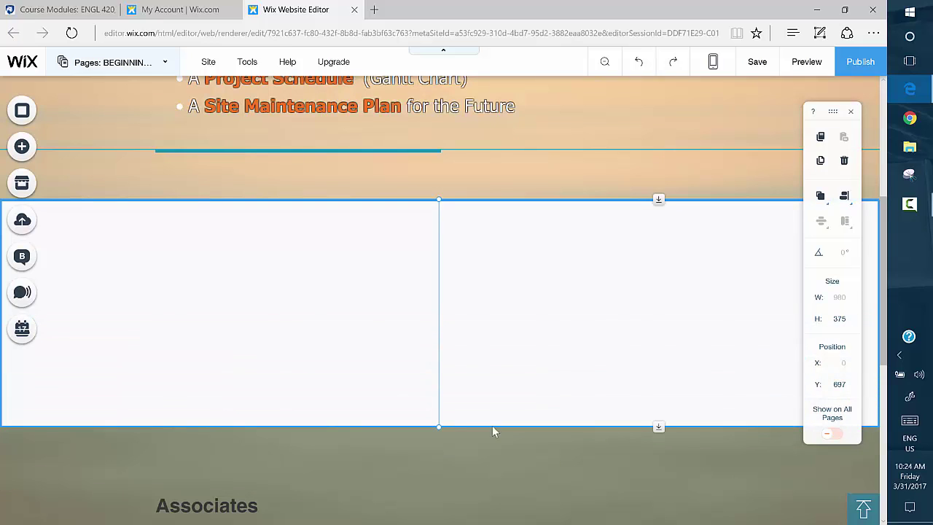